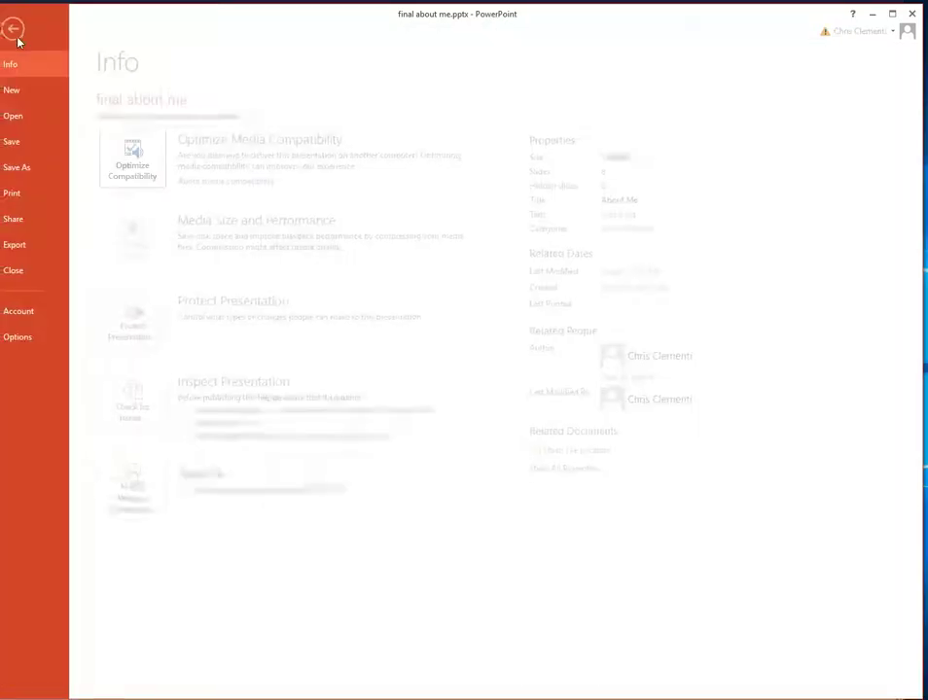
click(15, 31)
click(29, 168)
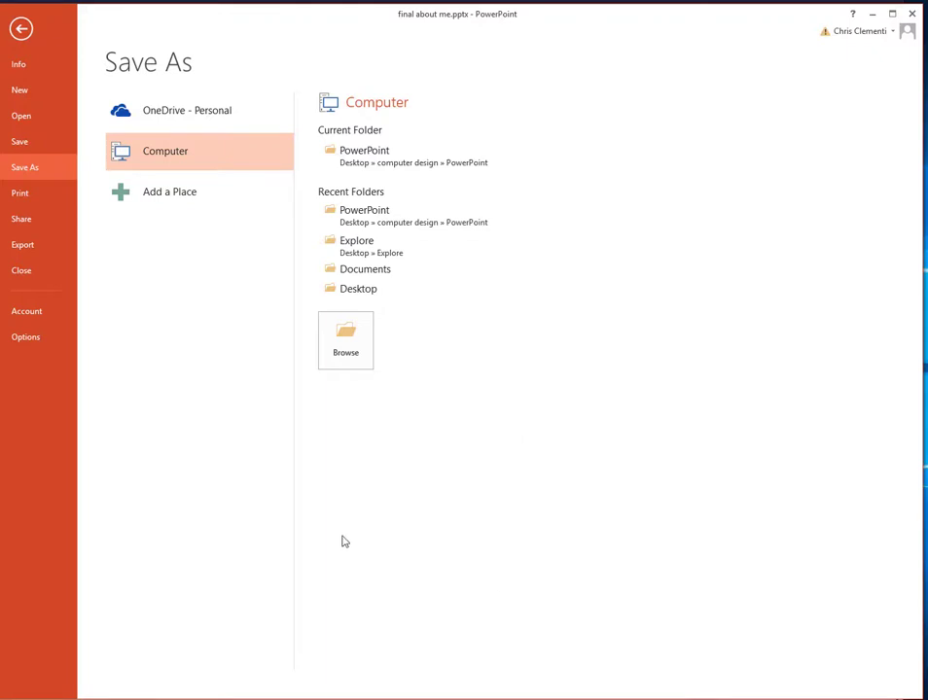
click(364, 290)
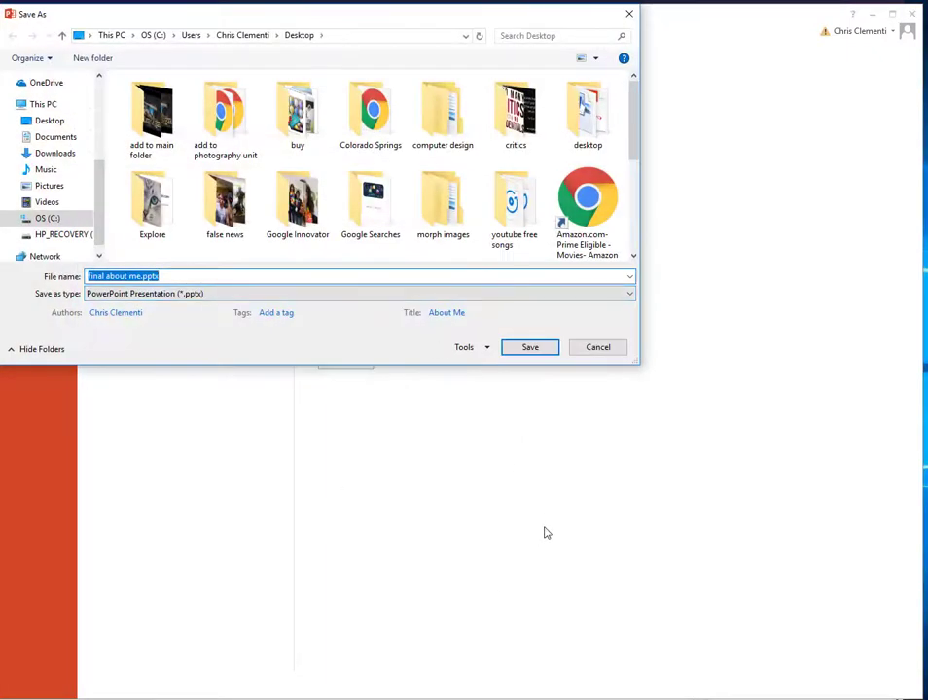
click(457, 110)
double_click(457, 110)
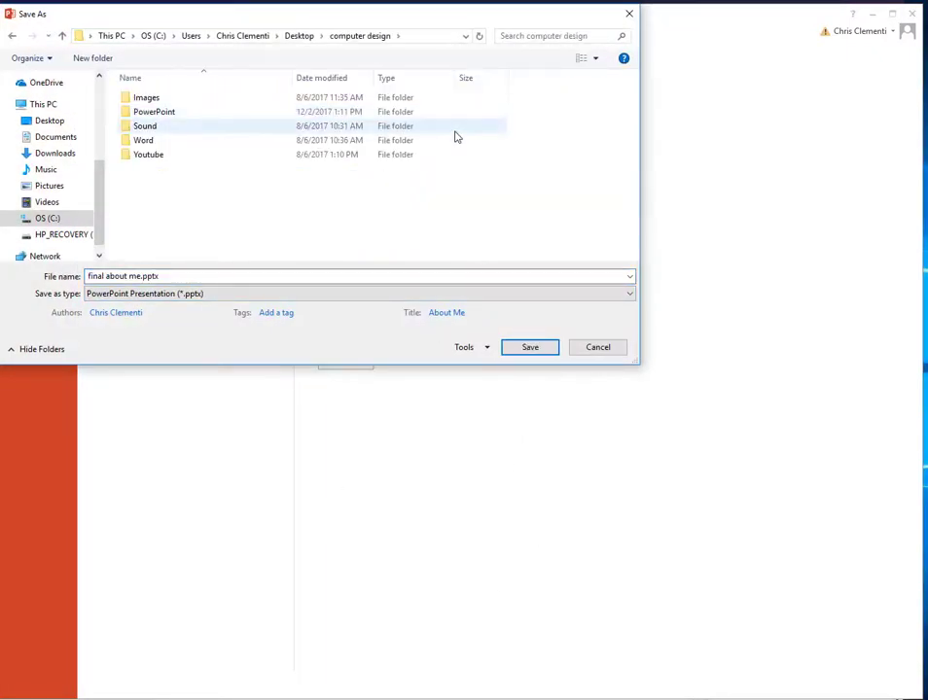
double_click(193, 118)
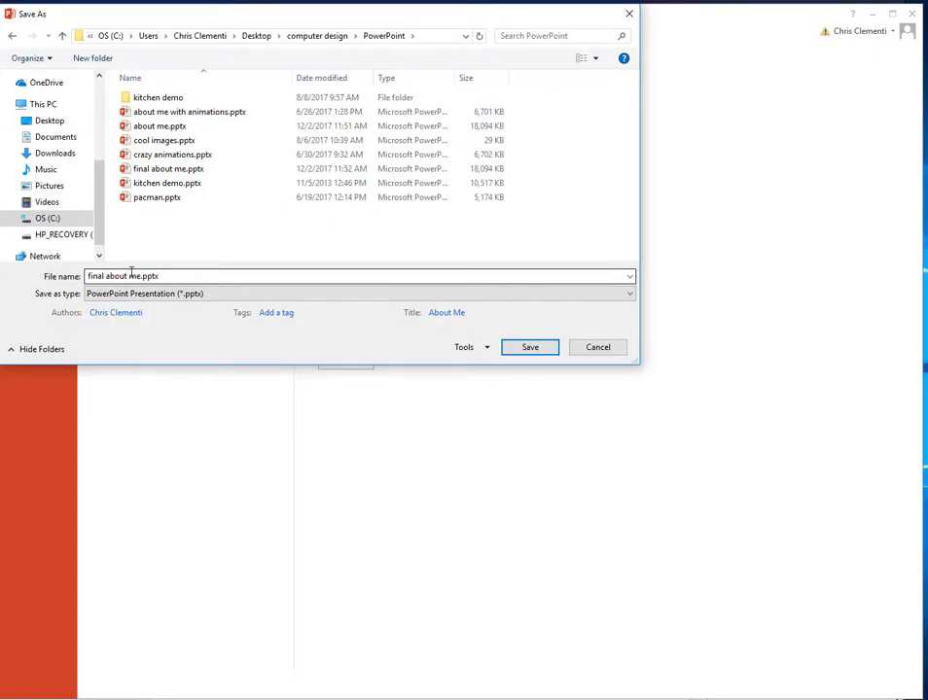
Step: Save the presentation as an MPEG-4 Video named 'final about me.mp4'
click(134, 274)
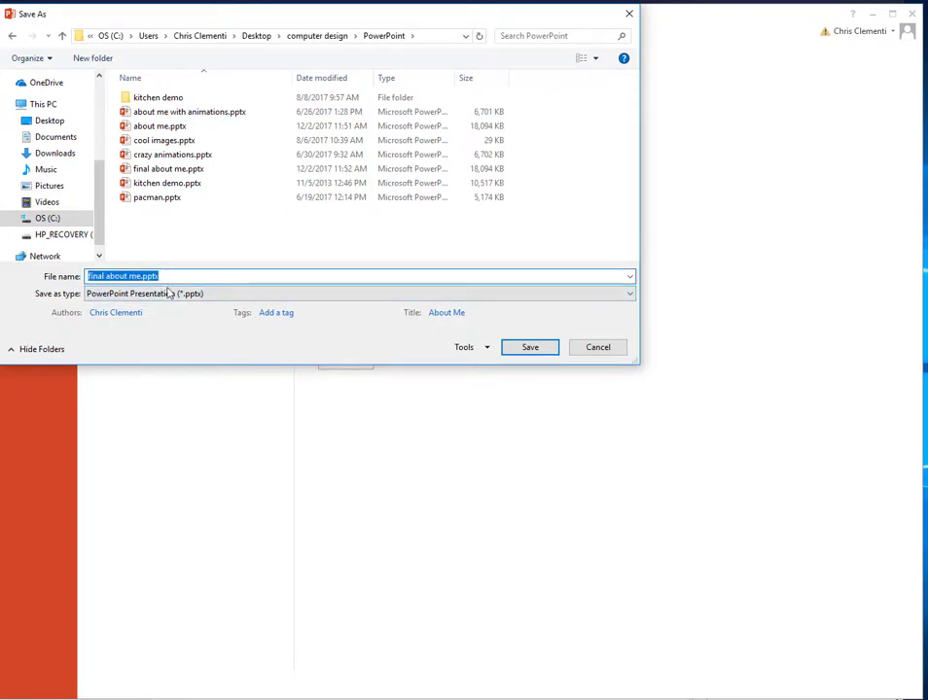
click(116, 294)
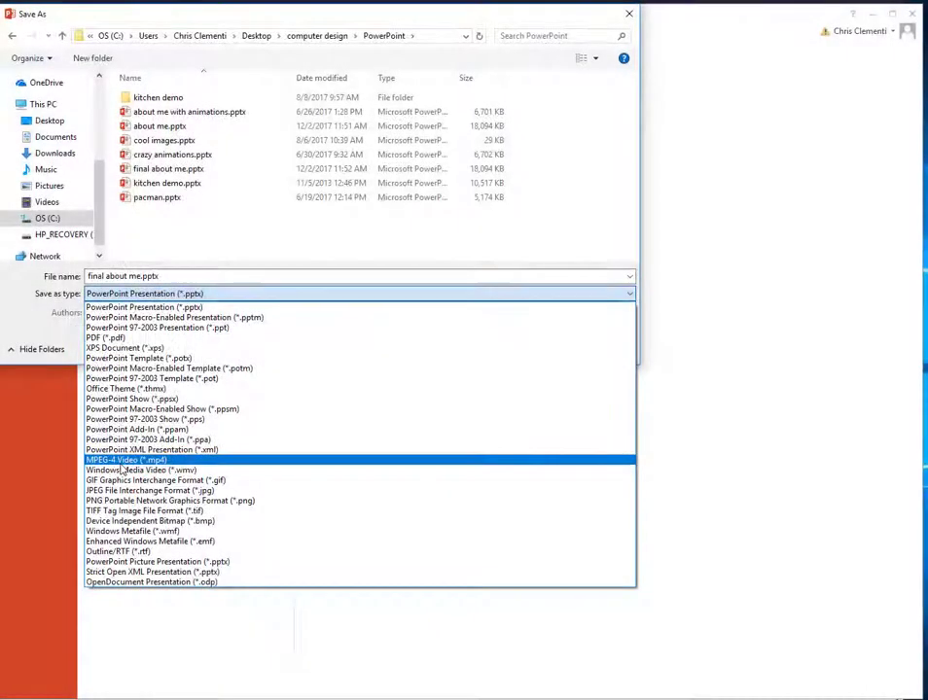
click(121, 459)
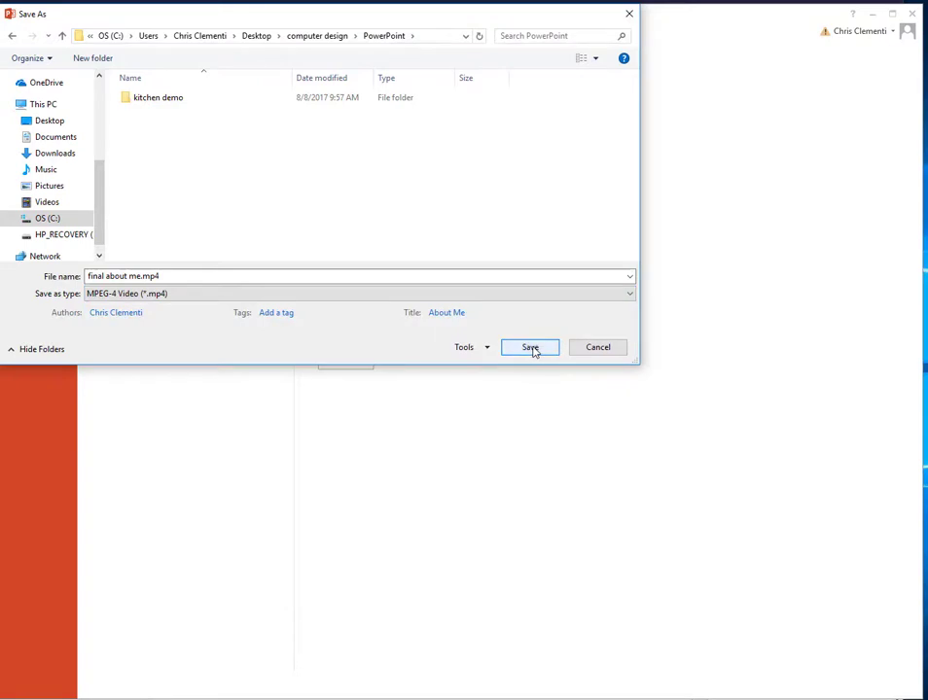
click(532, 350)
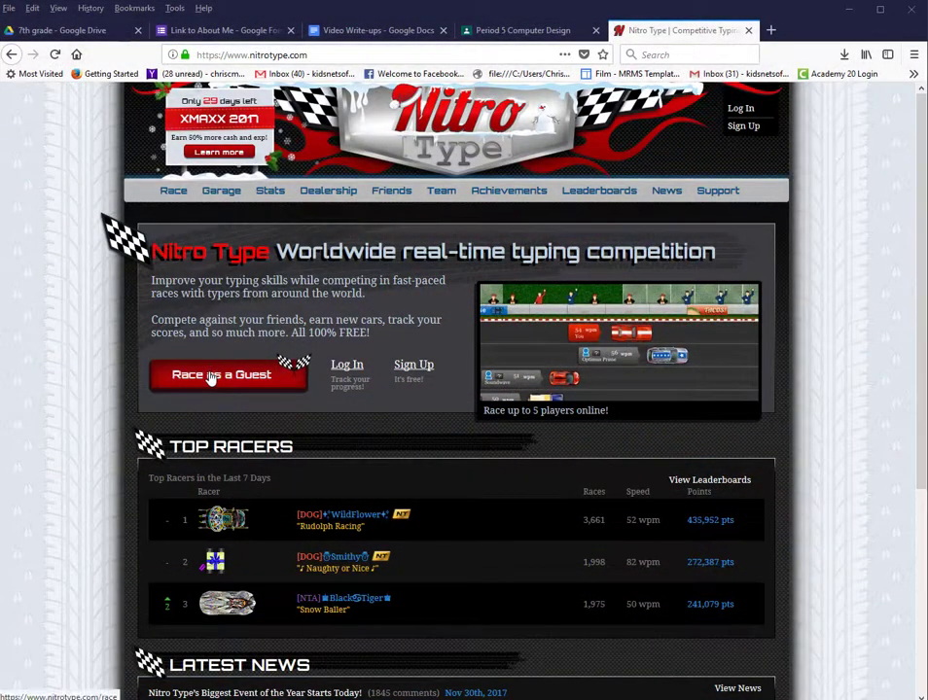
Step: Start a guest qualifying race on Nitro Type and type the qualifying passage
click(209, 378)
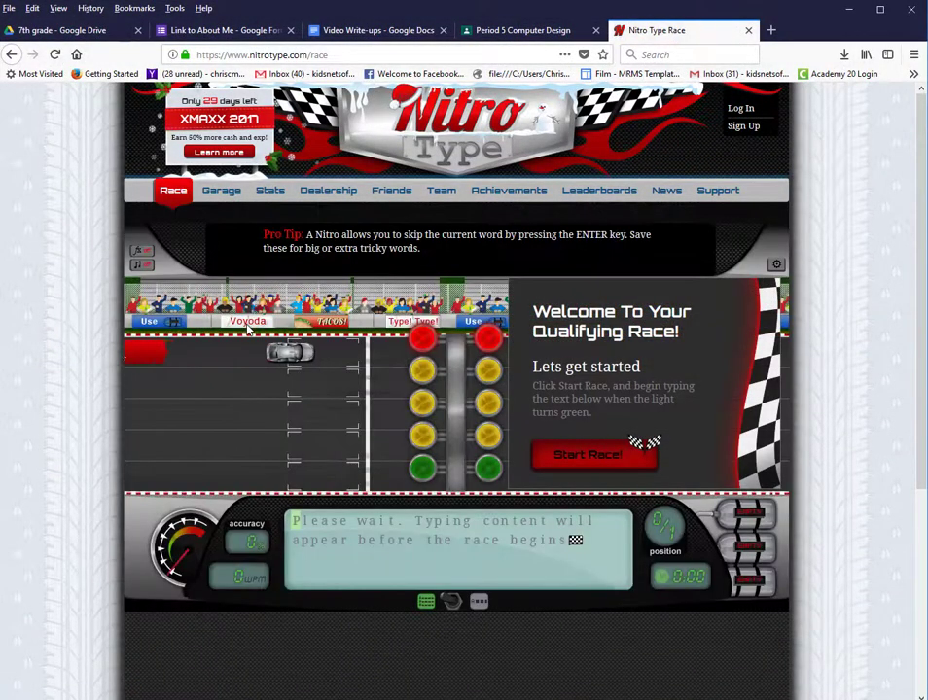
click(583, 457)
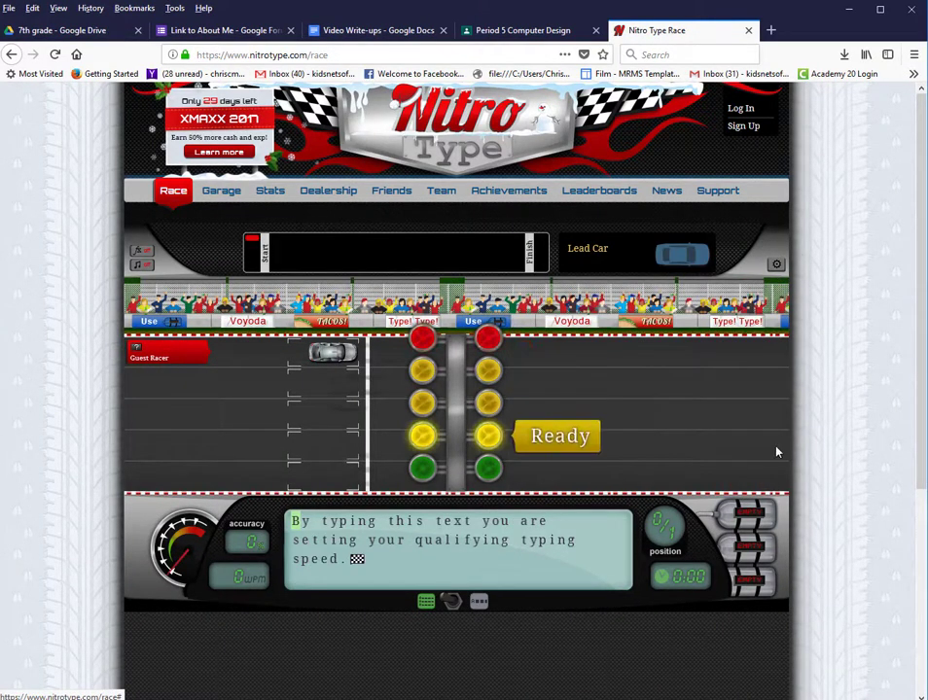
text(By )
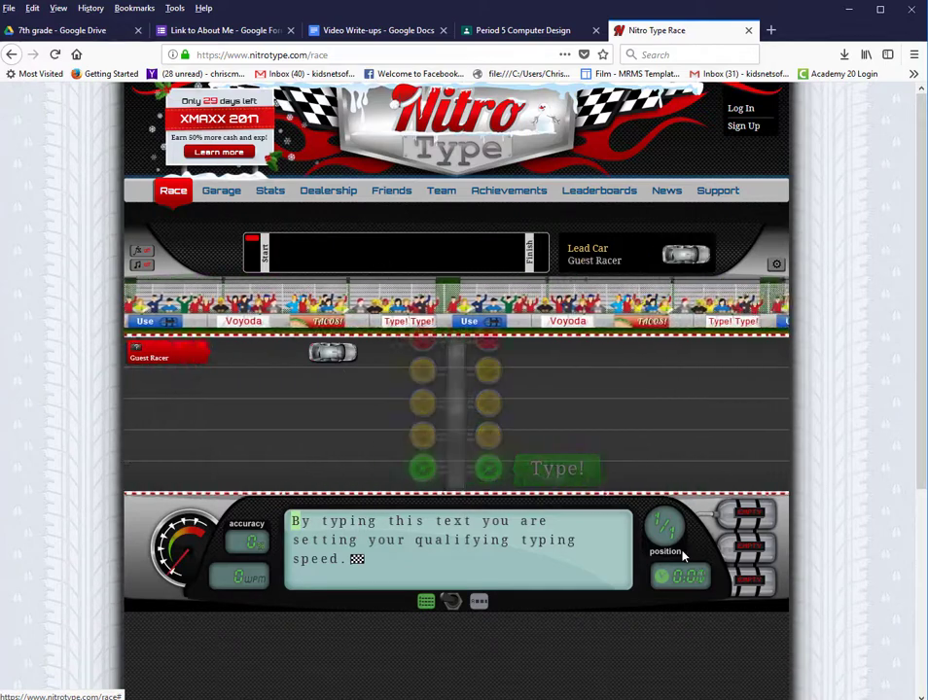
text(typing this )
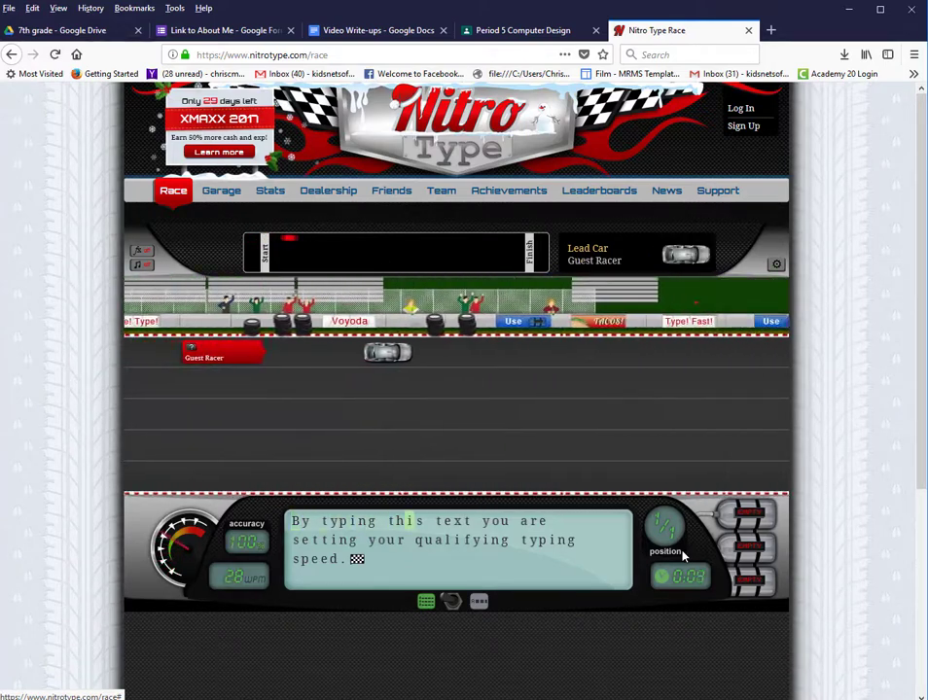
text(text you are setting your qualifying typing speed.)
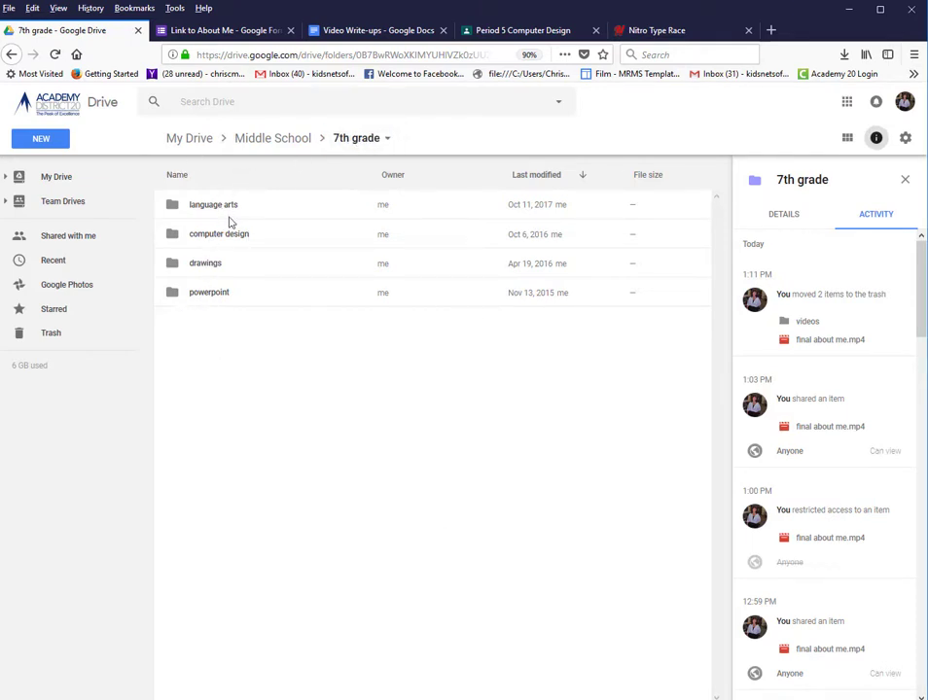
Step: Create a new folder named 'video' inside the computer design folder
double_click(206, 235)
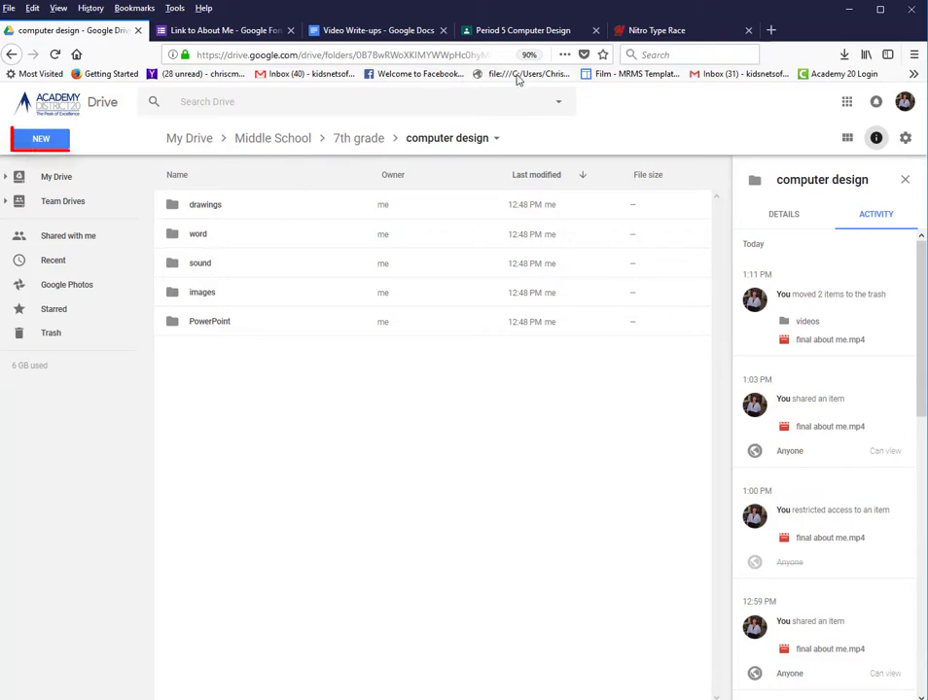
click(46, 142)
click(59, 168)
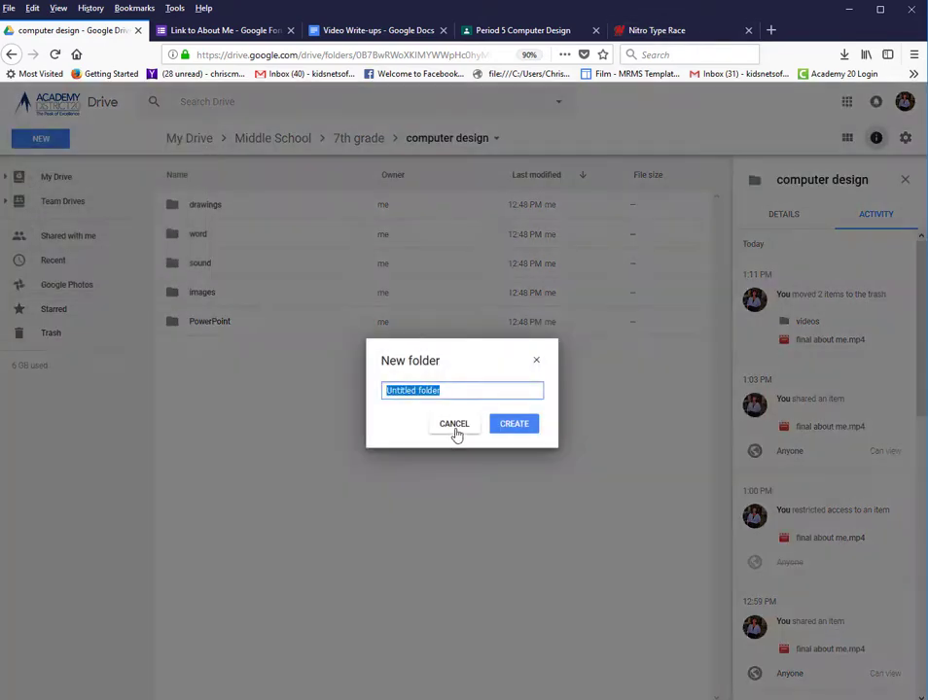
text(video)
key(Return)
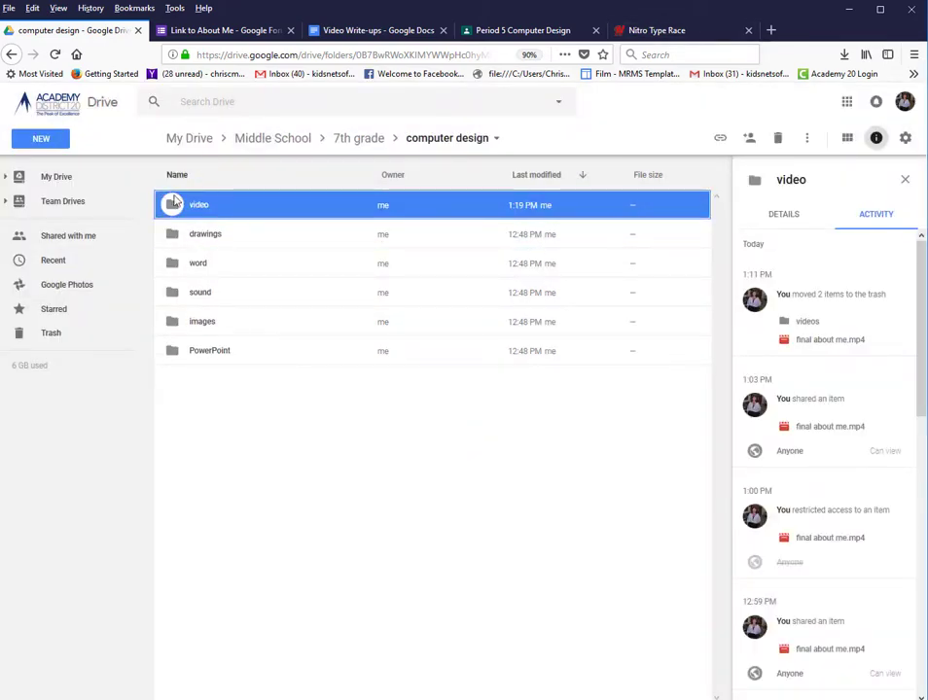
Step: Upload final about me.mp4 from the computer into the video folder
double_click(201, 216)
click(29, 142)
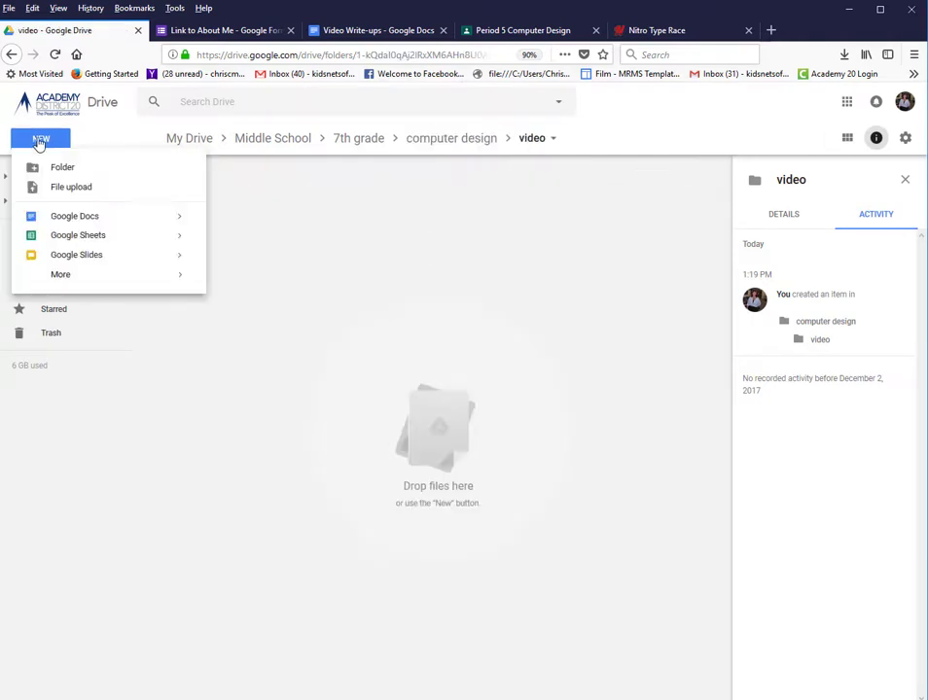
click(70, 188)
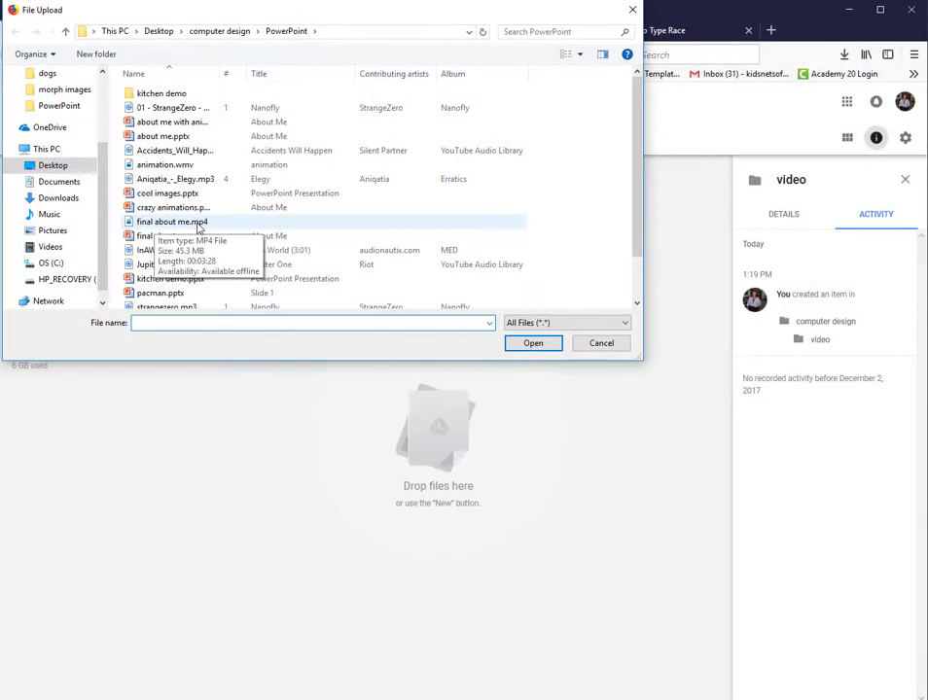
double_click(199, 225)
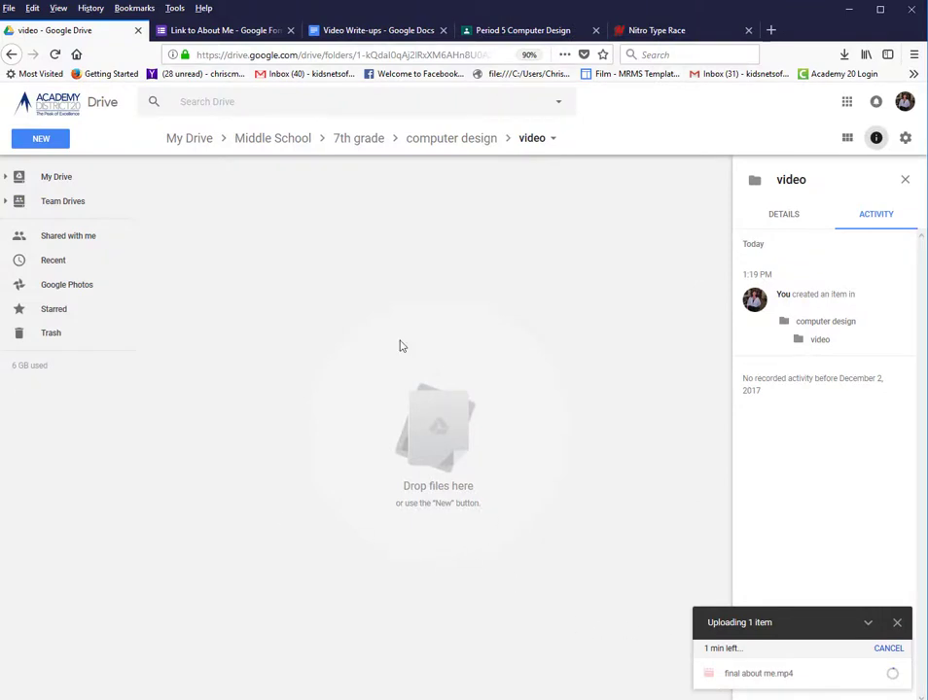
Step: Race real players on Nitro Type, then return to the Google Drive video folder
click(651, 31)
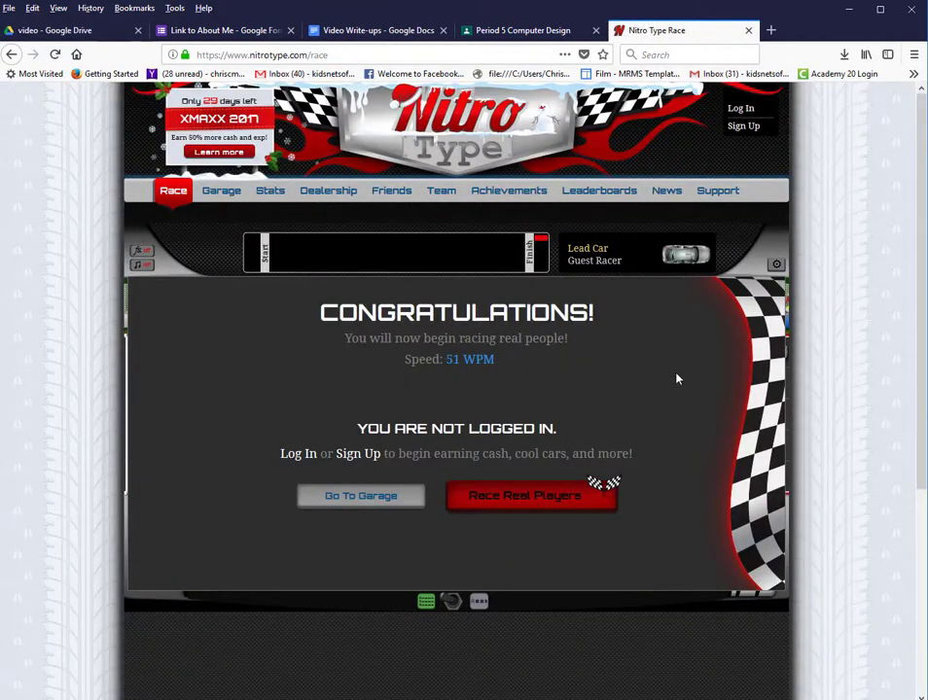
click(509, 501)
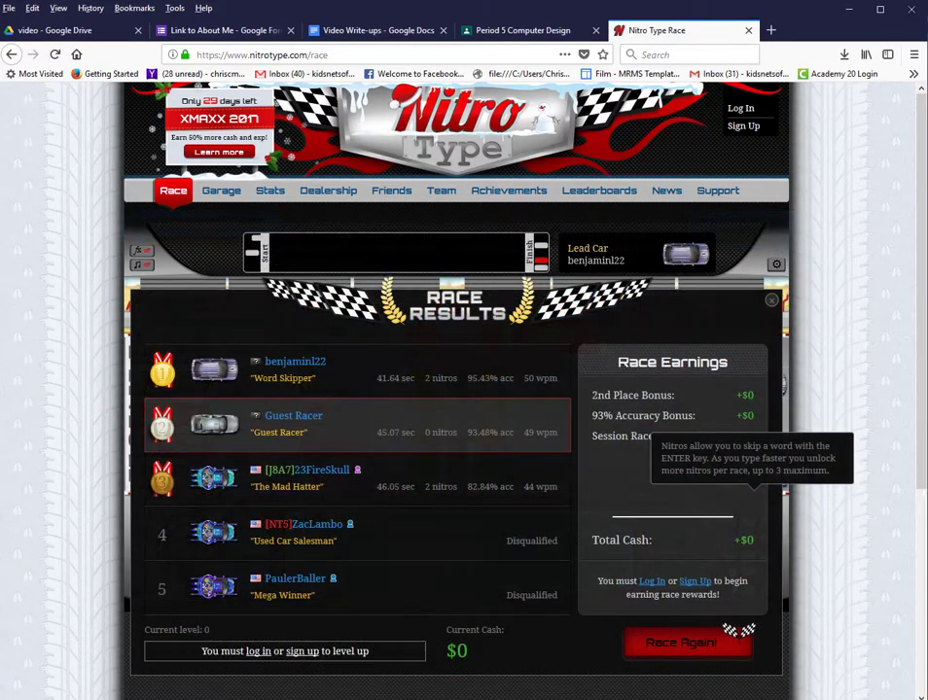
mouse_move(261, 428)
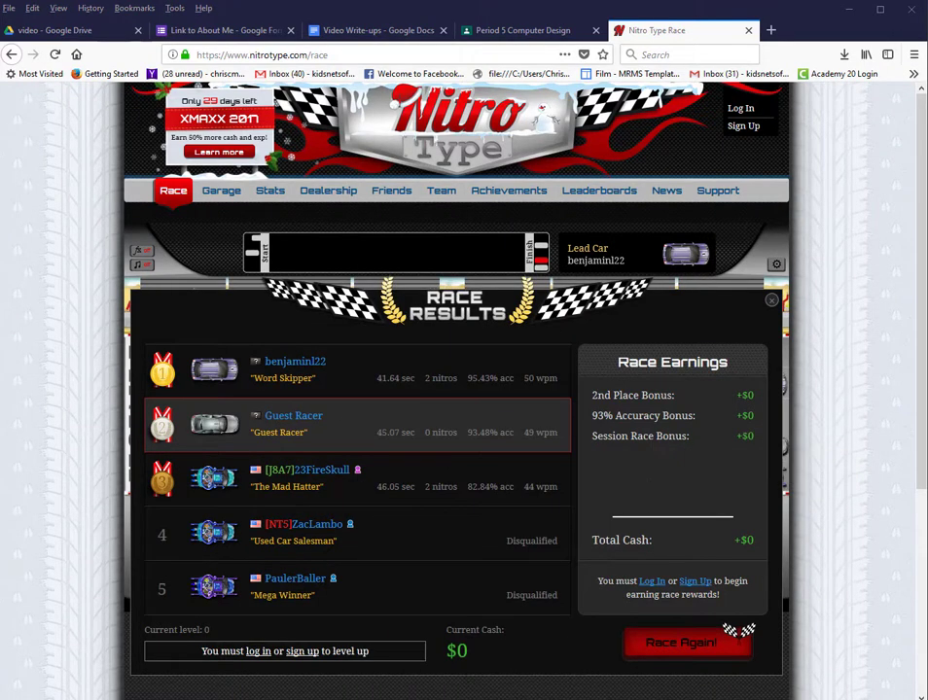
key(ctrl+Tab)
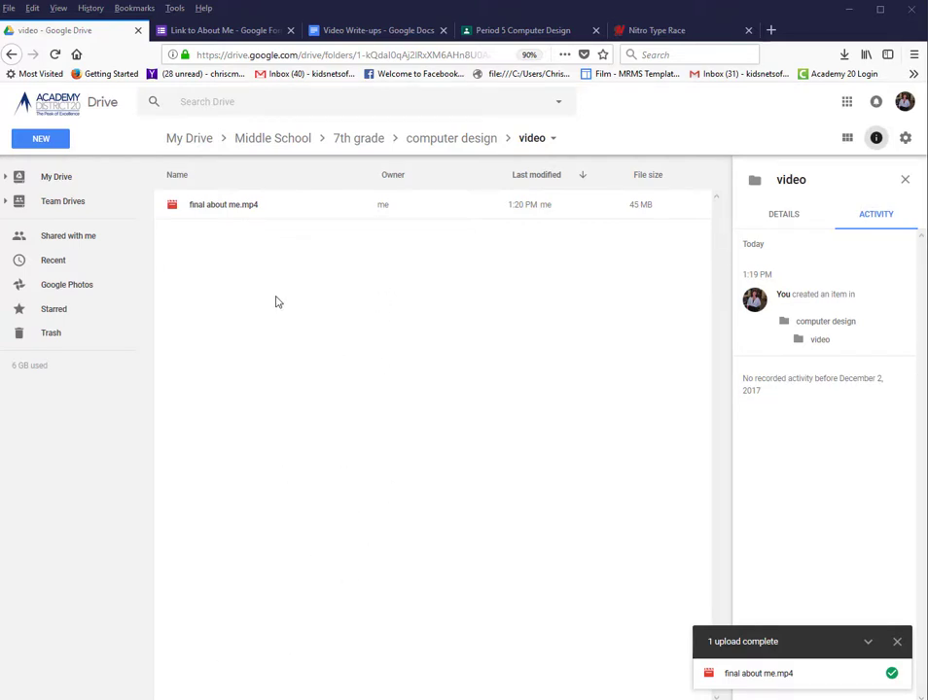
Step: Set final about me.mp4's sharing to 'On - Public on the web' and save
right_click(185, 210)
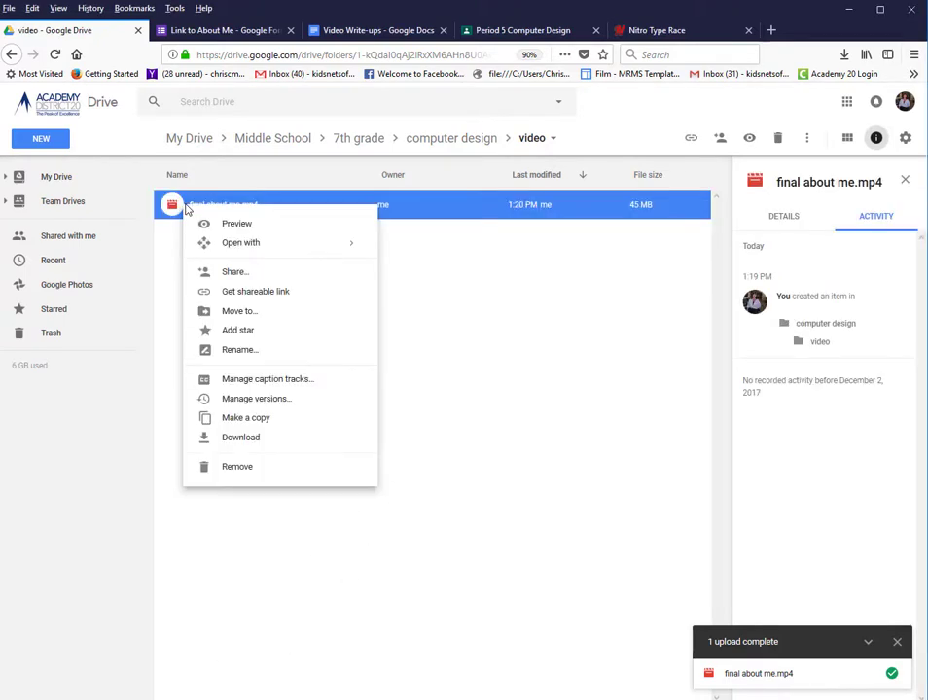
click(241, 273)
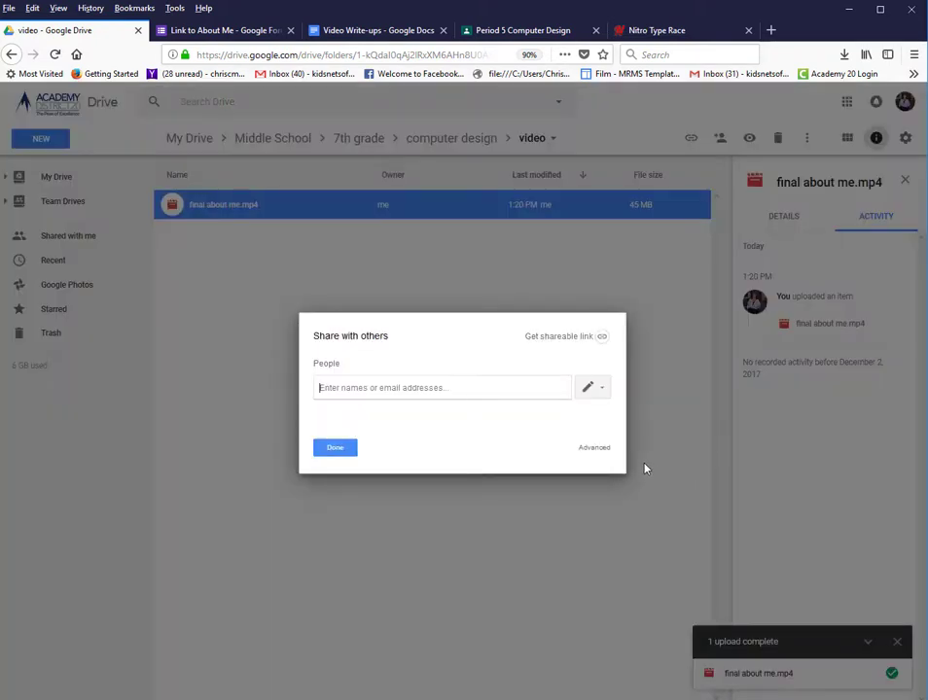
click(593, 448)
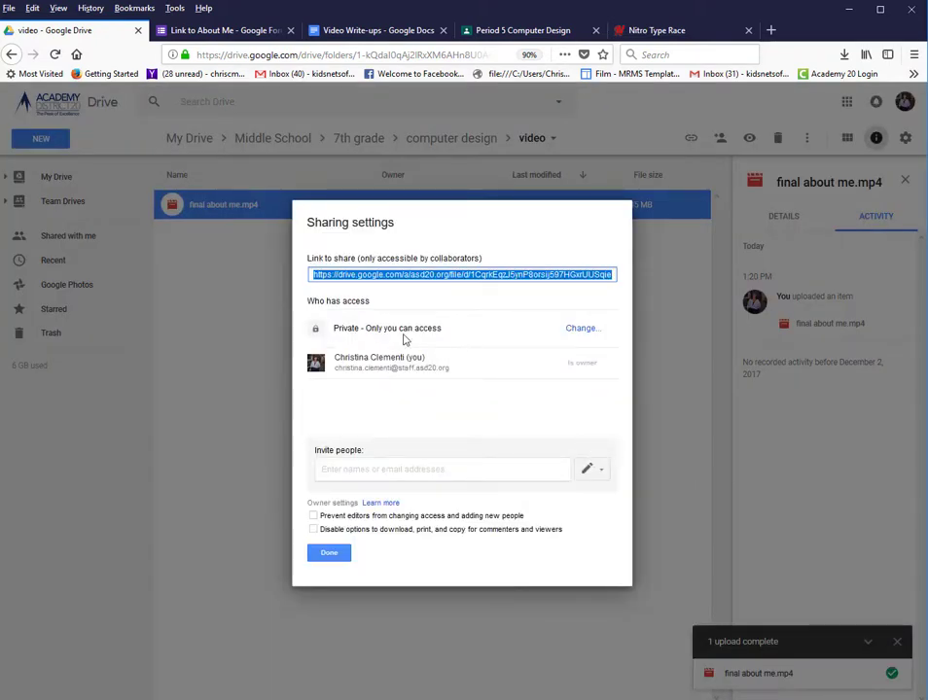
click(571, 329)
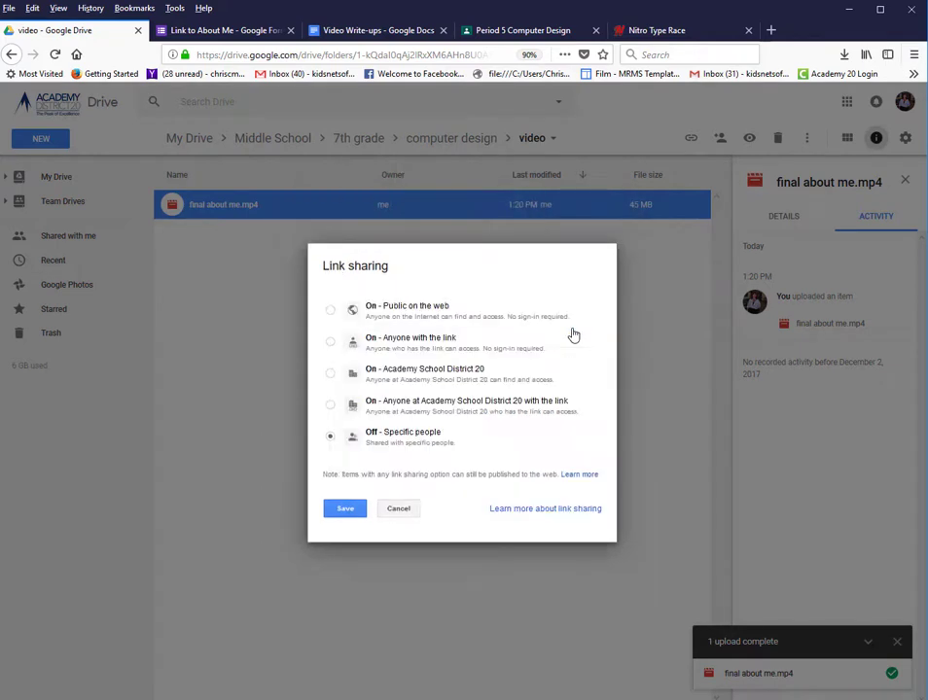
click(386, 311)
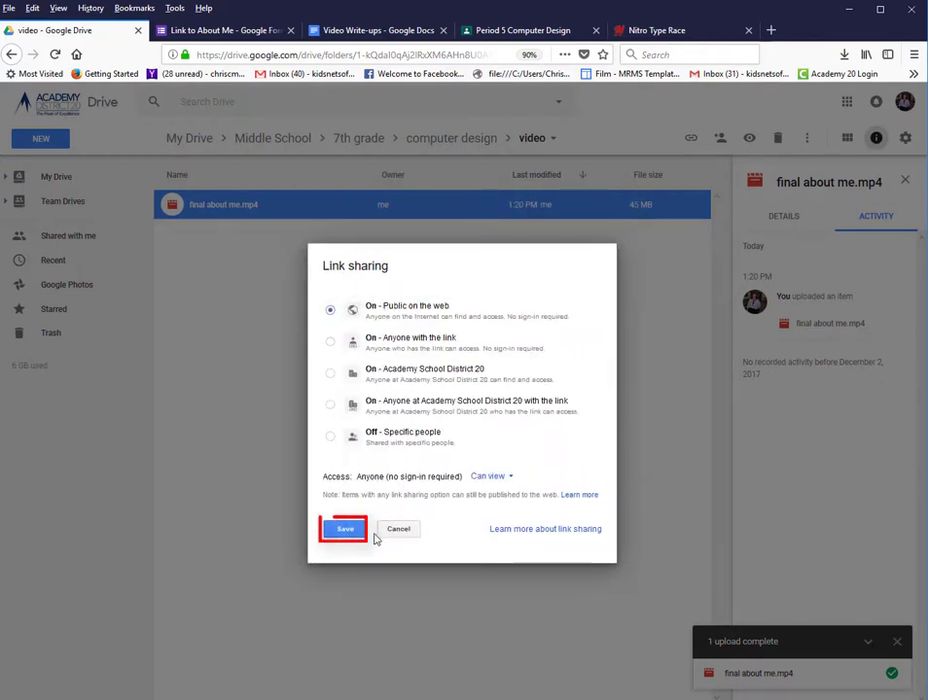
click(347, 529)
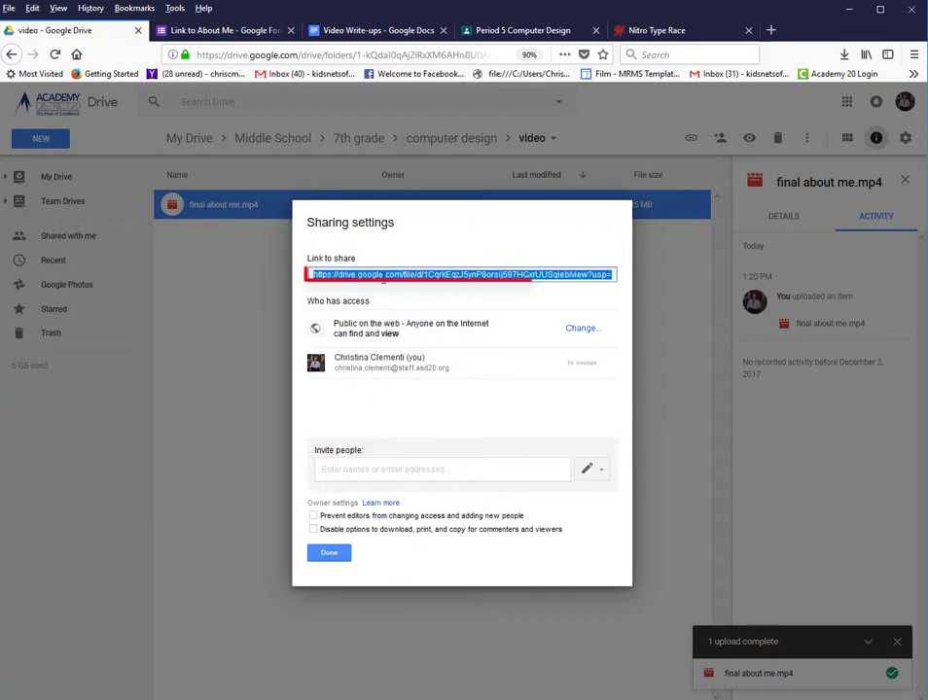
Step: Copy the video's share link and close the sharing settings
right_click(398, 277)
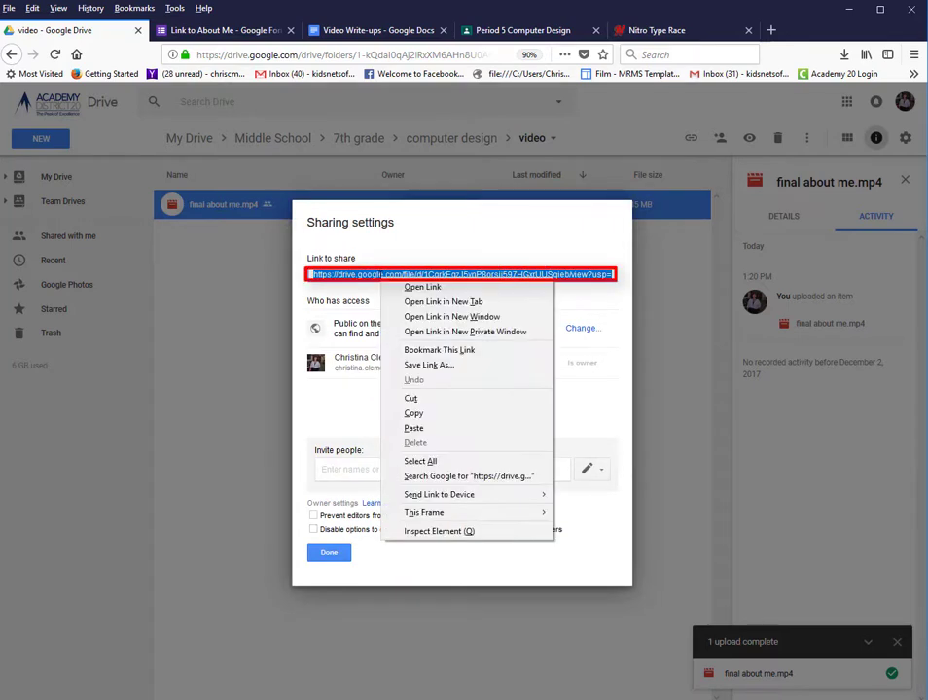
click(435, 412)
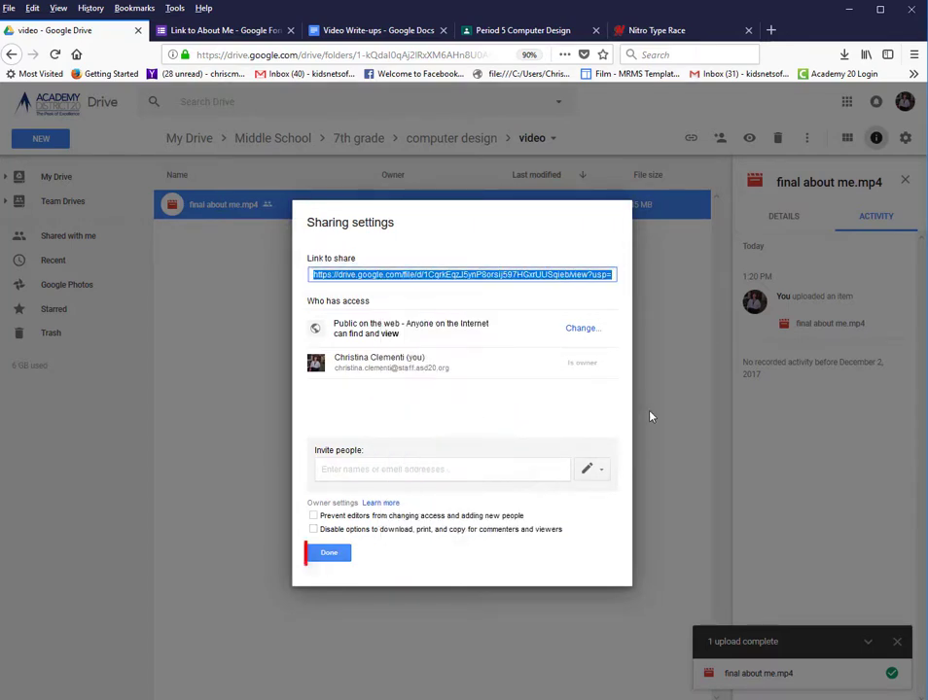
click(328, 552)
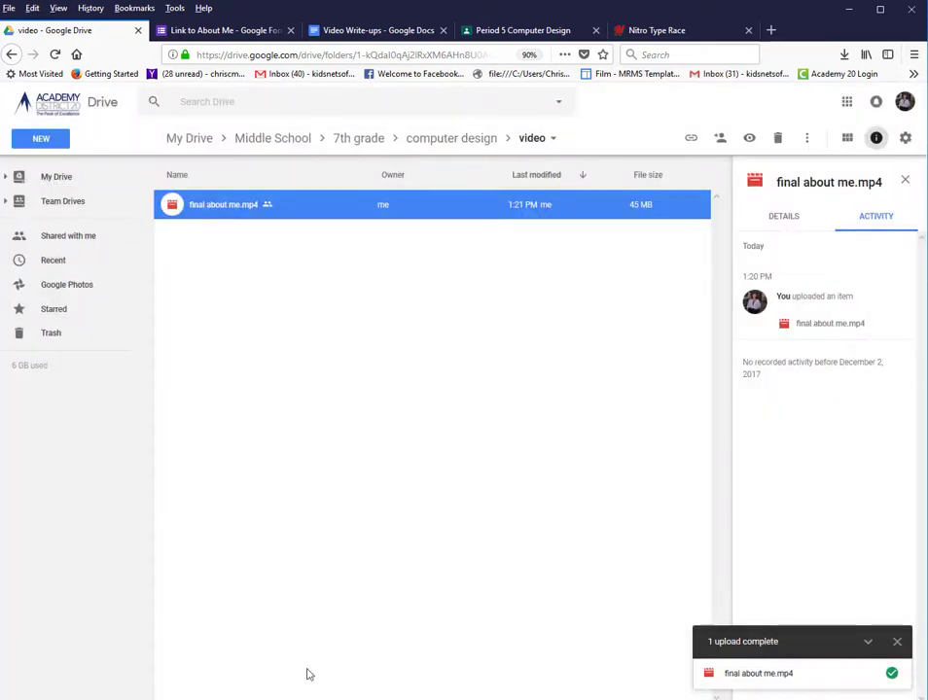
Step: Open the Link to About Me form from Classroom and enter the student's first and last name
click(517, 32)
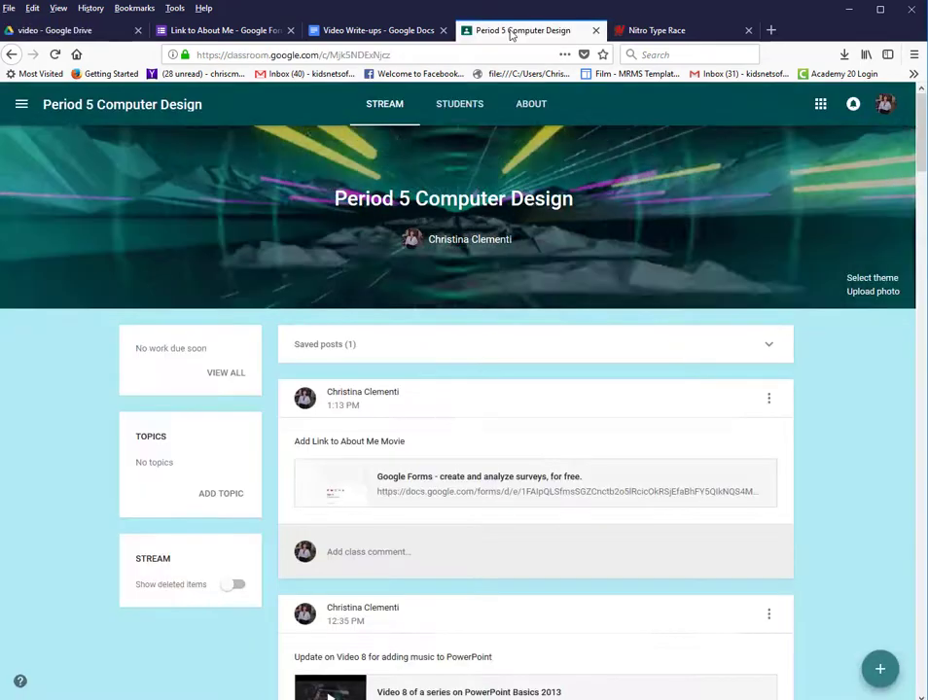
click(350, 472)
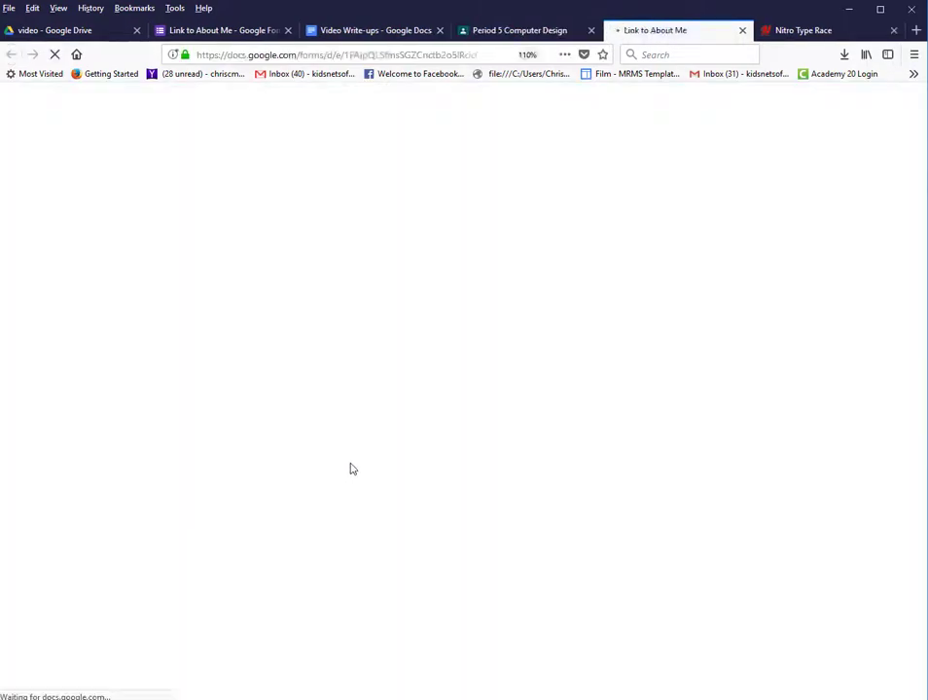
click(299, 383)
key(Tab)
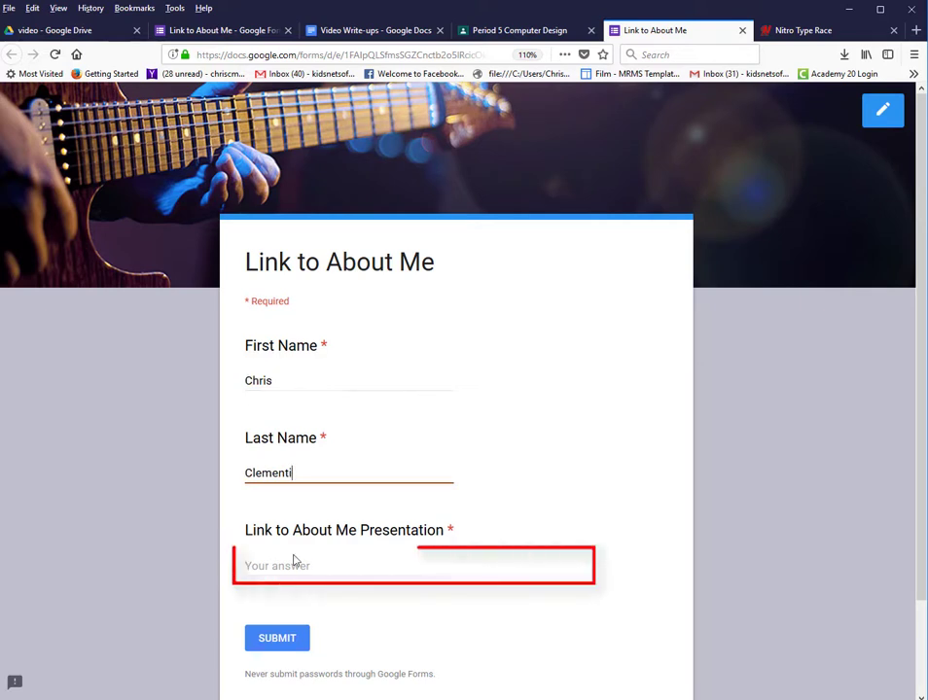
Step: Paste the video's share link into the presentation link answer and submit
click(295, 564)
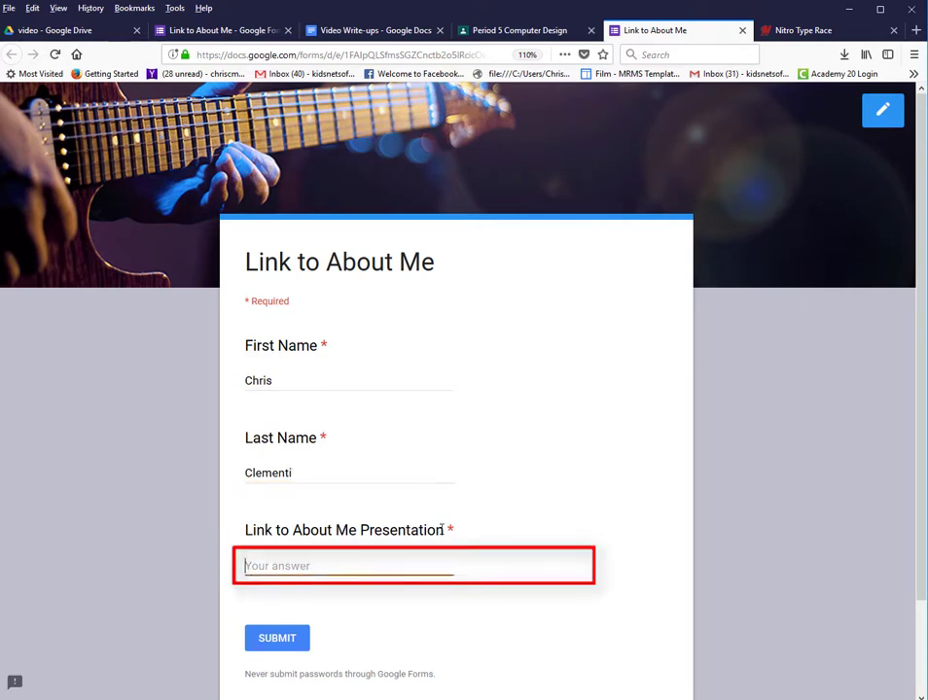
right_click(288, 564)
click(332, 621)
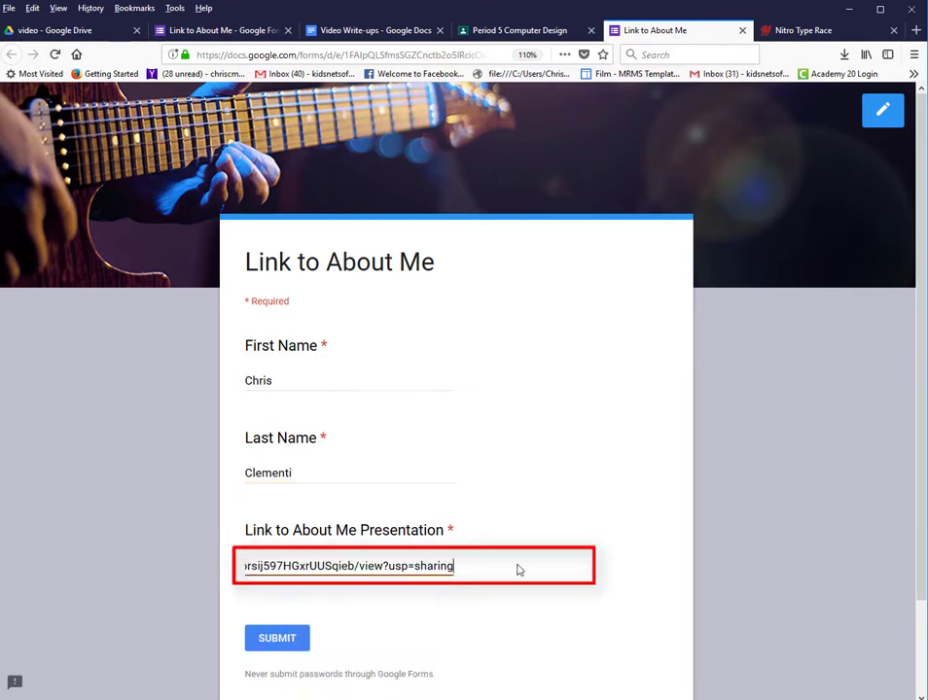
click(276, 637)
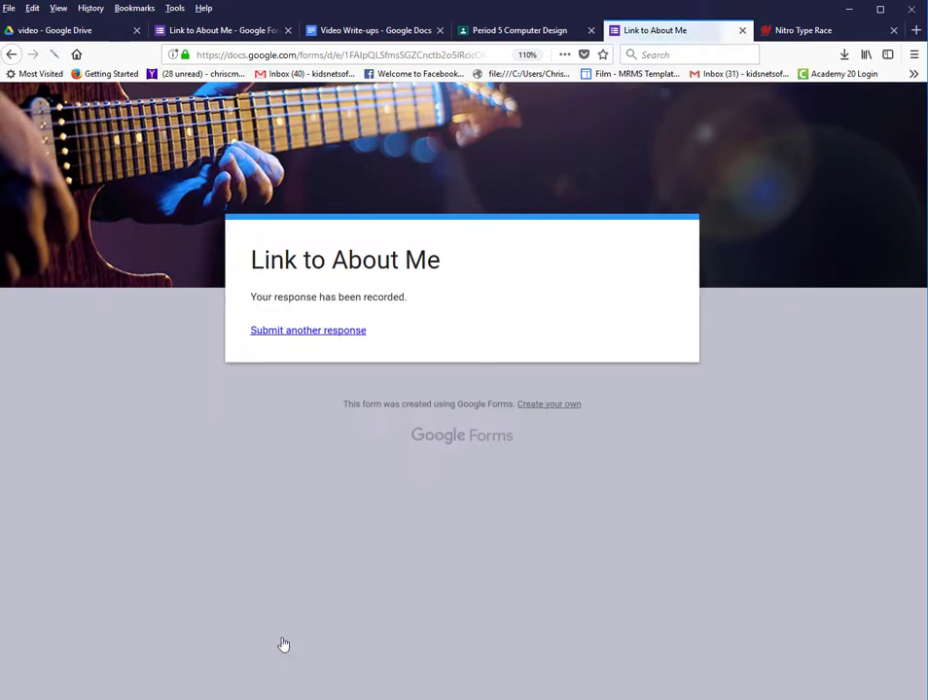